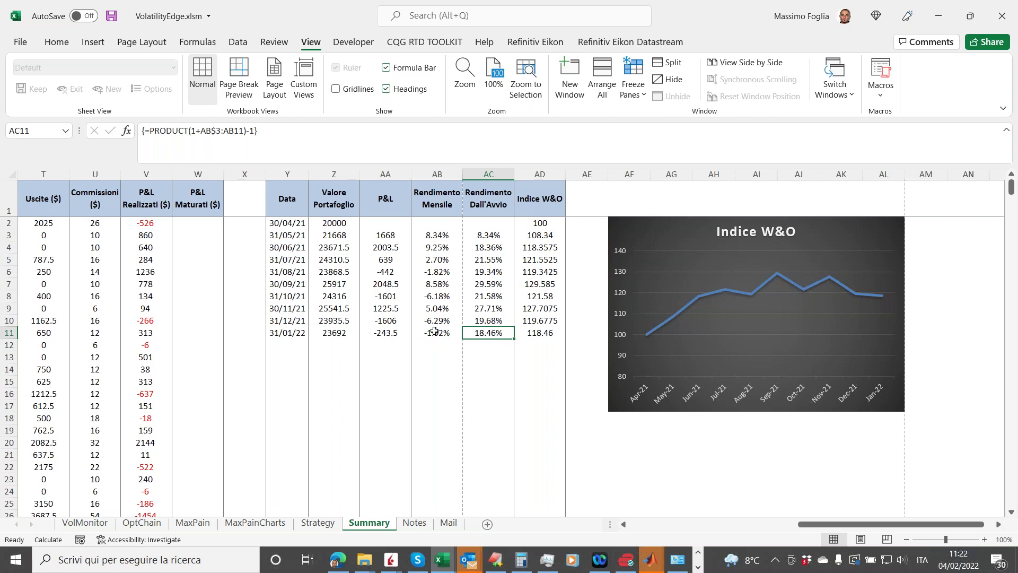
Step: Review the 31/01/22 row's return, portfolio value, date and index cells, and select the monthly performance rows from 31/05/21 to 31/01/22
click(434, 333)
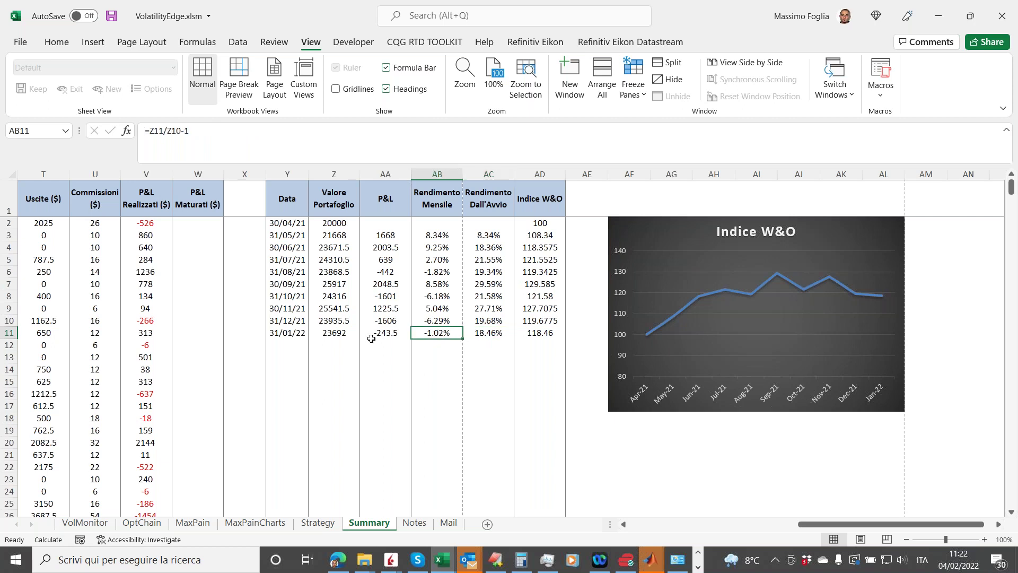
click(333, 333)
click(282, 333)
drag(417, 329, 538, 223)
click(532, 300)
click(536, 332)
click(303, 332)
drag(302, 332, 537, 236)
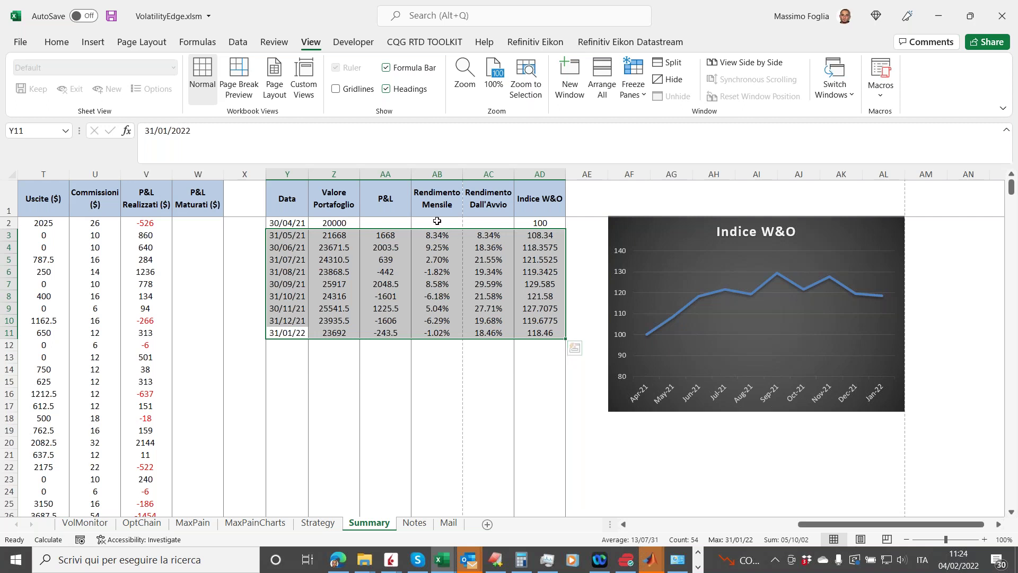
Step: Deselect the performance rows and switch to the What-If Portfolio window of IB Risk Navigator
right_click(395, 566)
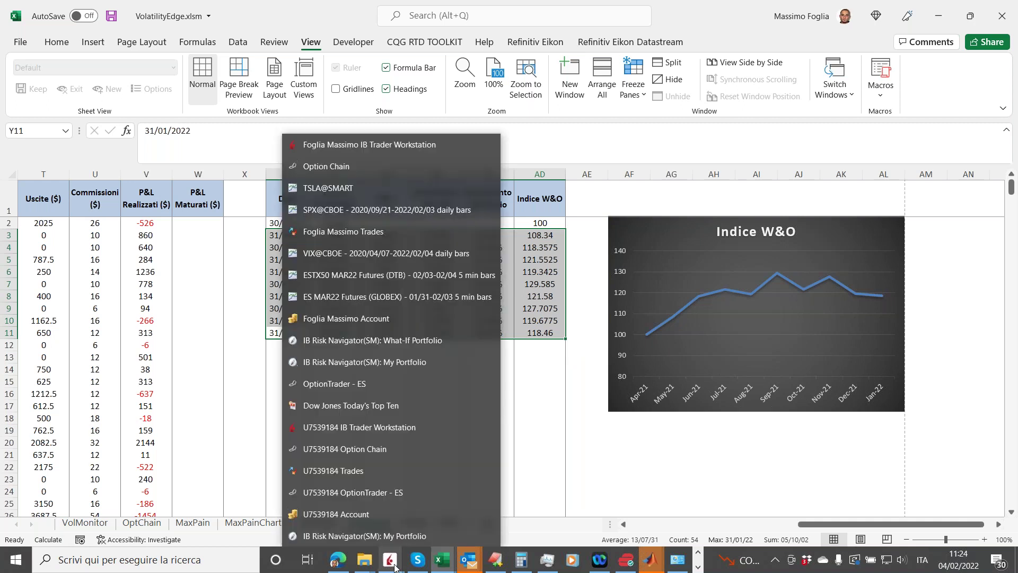
click(540, 394)
click(540, 394)
click(289, 357)
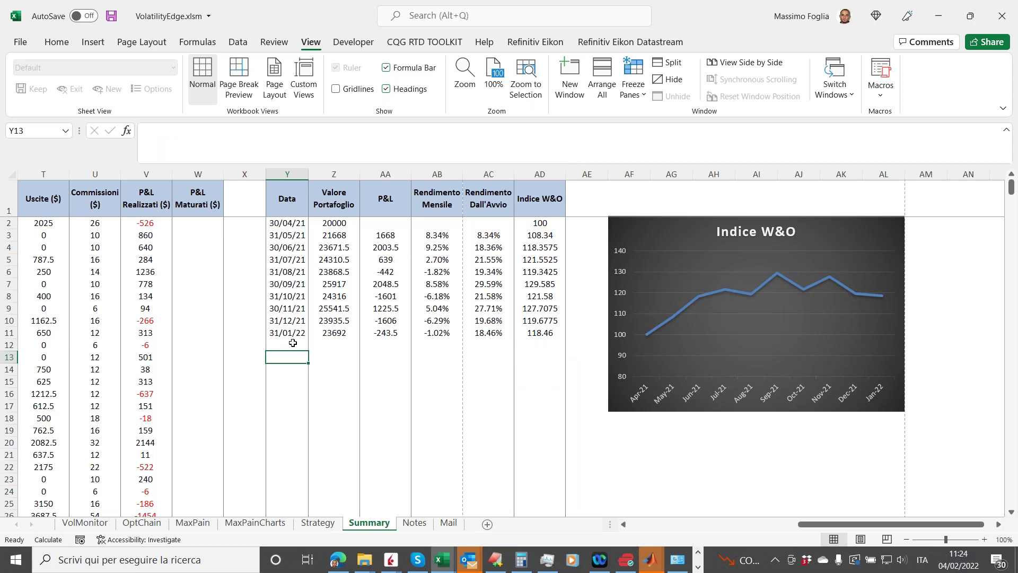
click(389, 559)
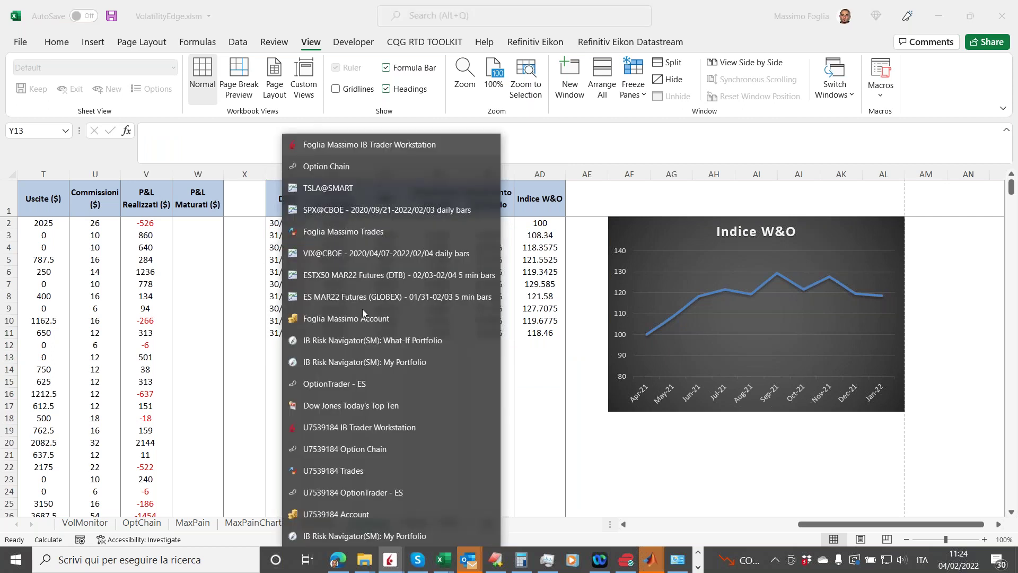
click(370, 340)
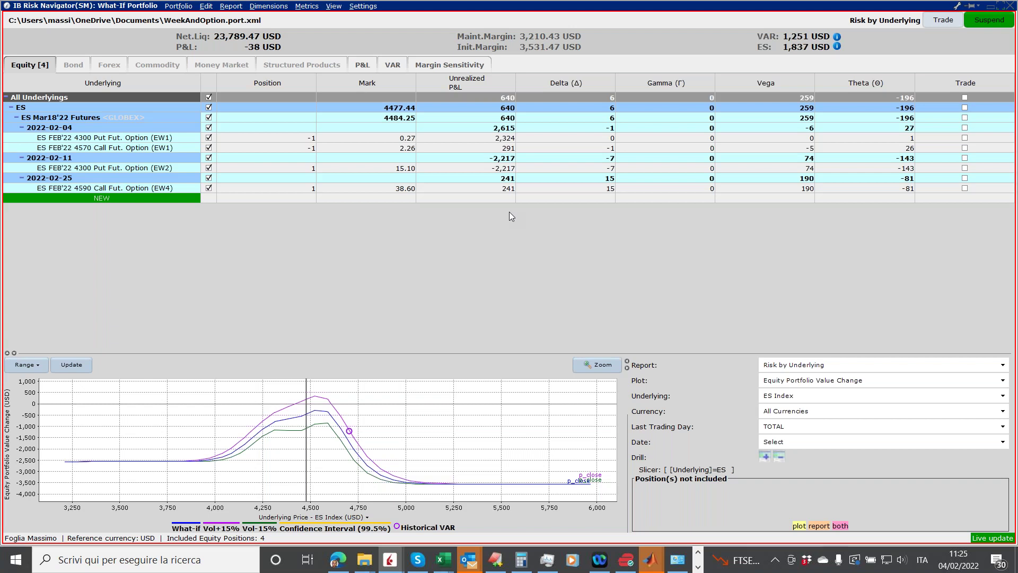
Step: Return to the Excel workbook and highlight the 31/05/21 to 31/01/22 dates, the monthly returns and the returns since inception in turn
key(alt+Tab)
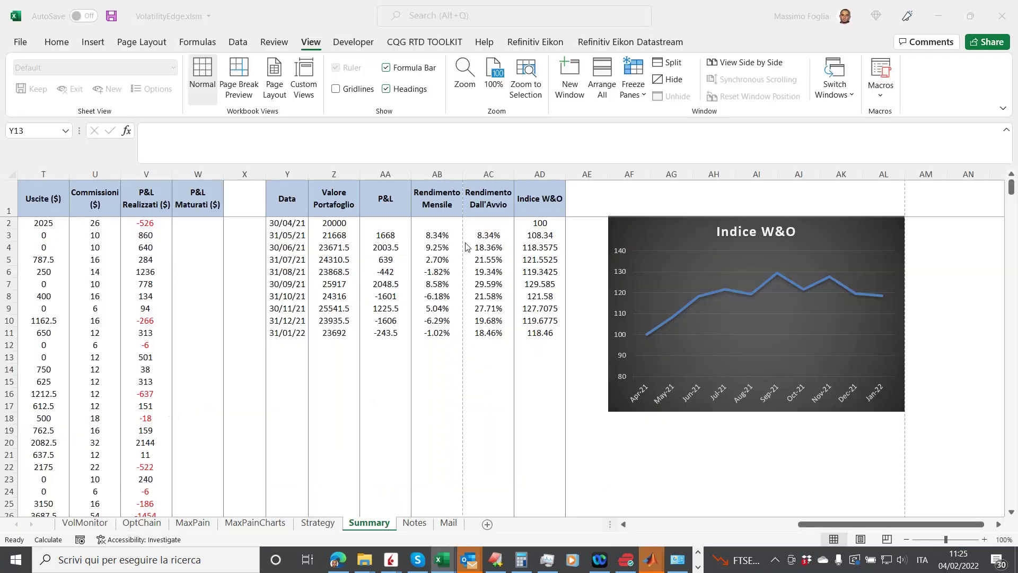
click(288, 233)
drag(293, 255, 289, 334)
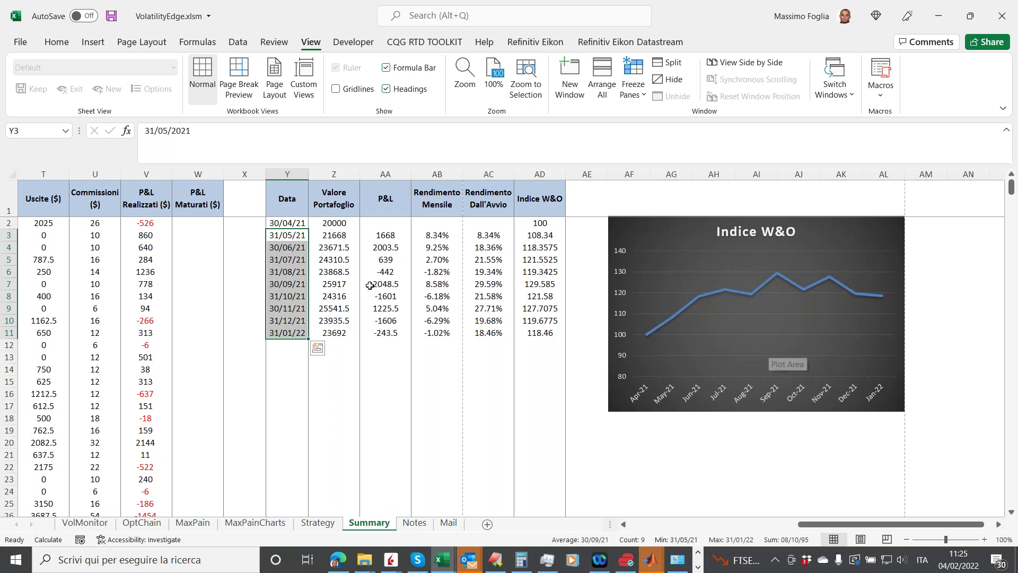
click(436, 236)
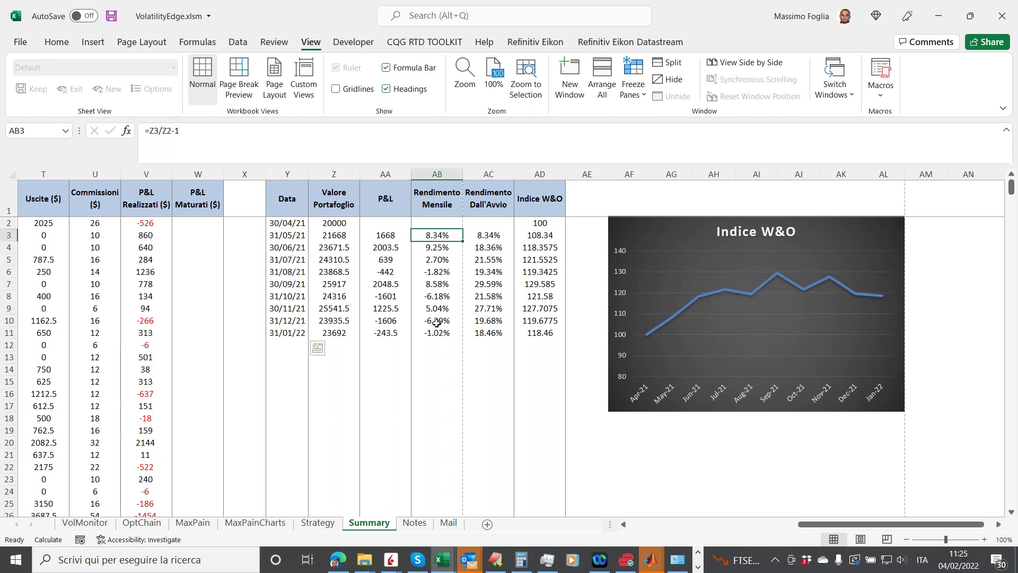
drag(436, 323, 436, 332)
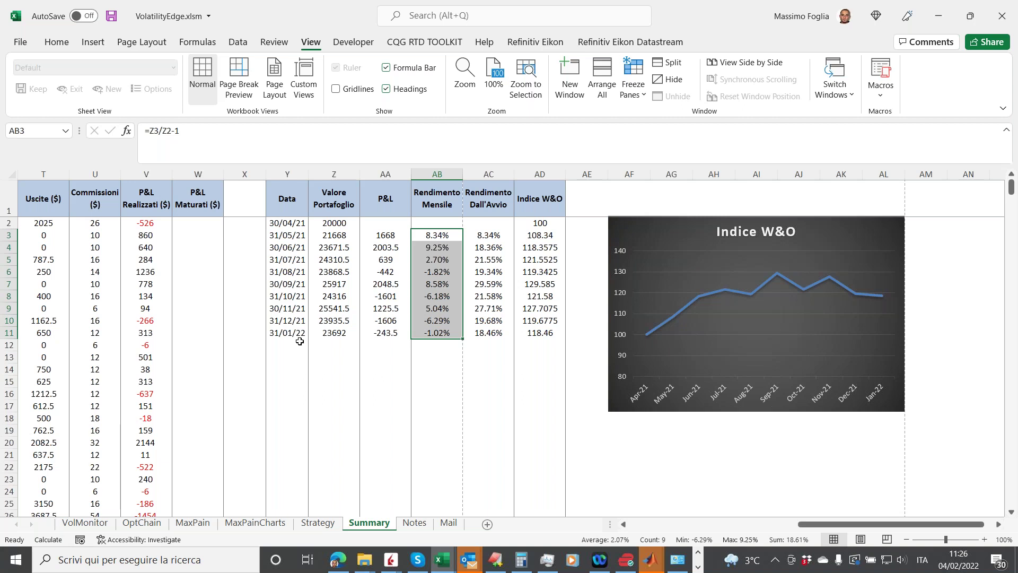
mouse_move(474, 284)
drag(493, 333, 491, 234)
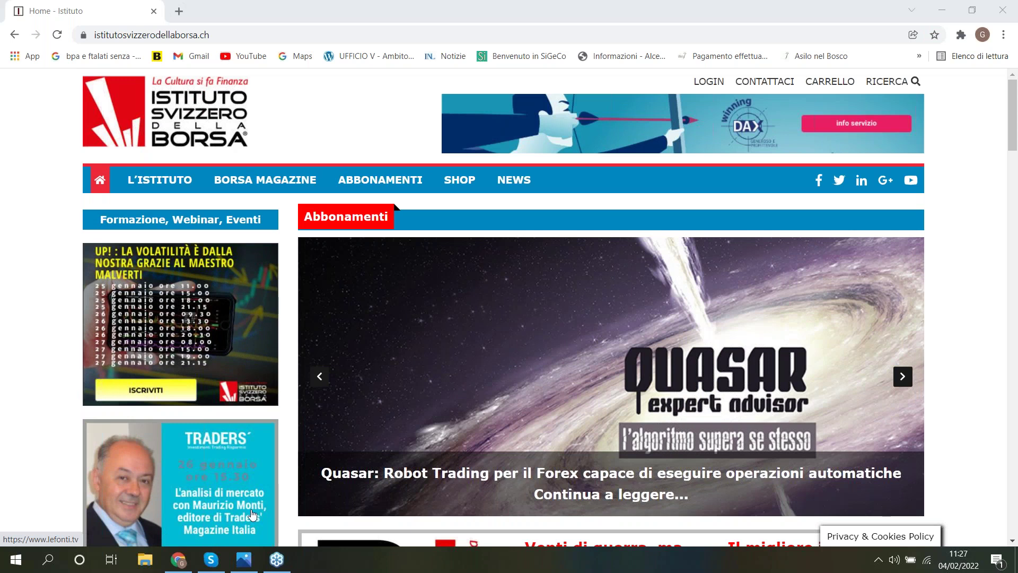
Step: Bring the What-If Portfolio of IB Risk Navigator back on screen
click(244, 557)
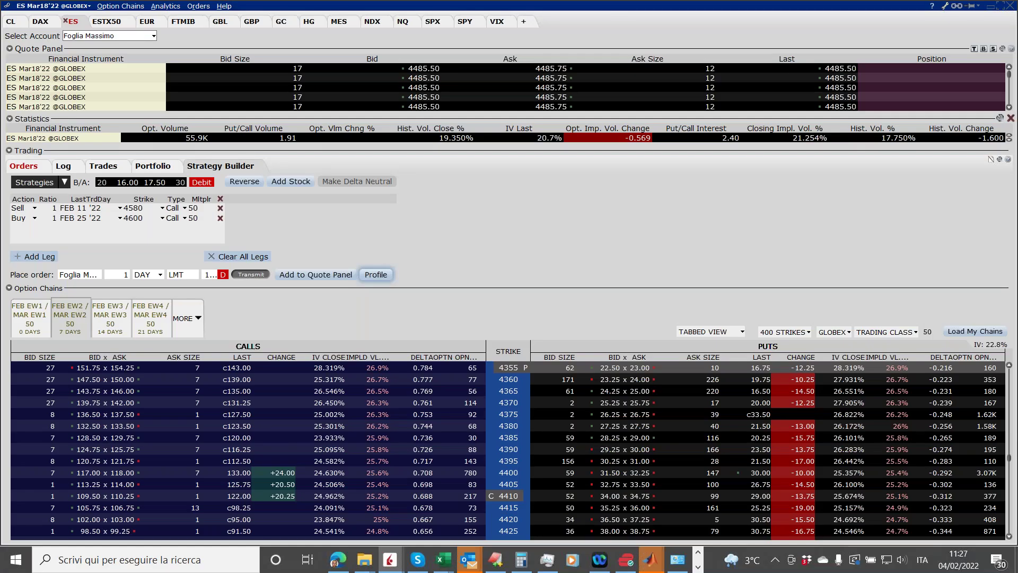
click(390, 560)
mouse_move(392, 537)
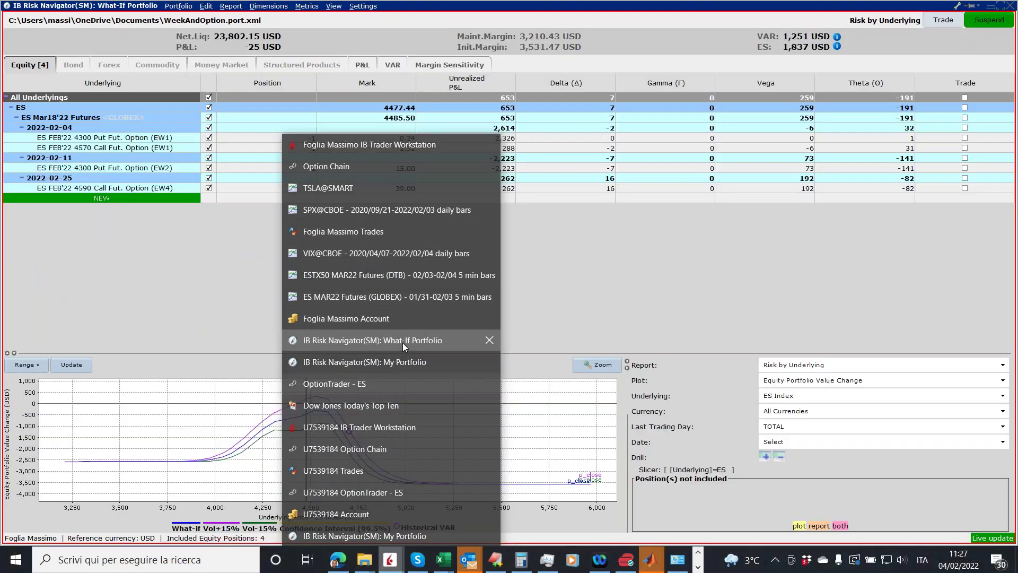
click(402, 342)
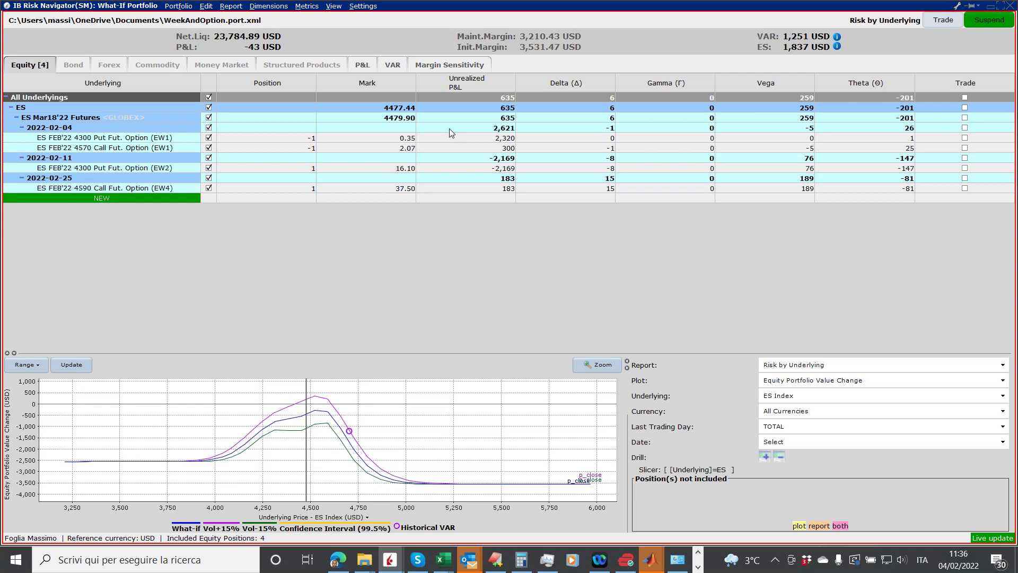
Step: Switch to the VolatilityEdge.xlsm workbook in Excel
click(443, 561)
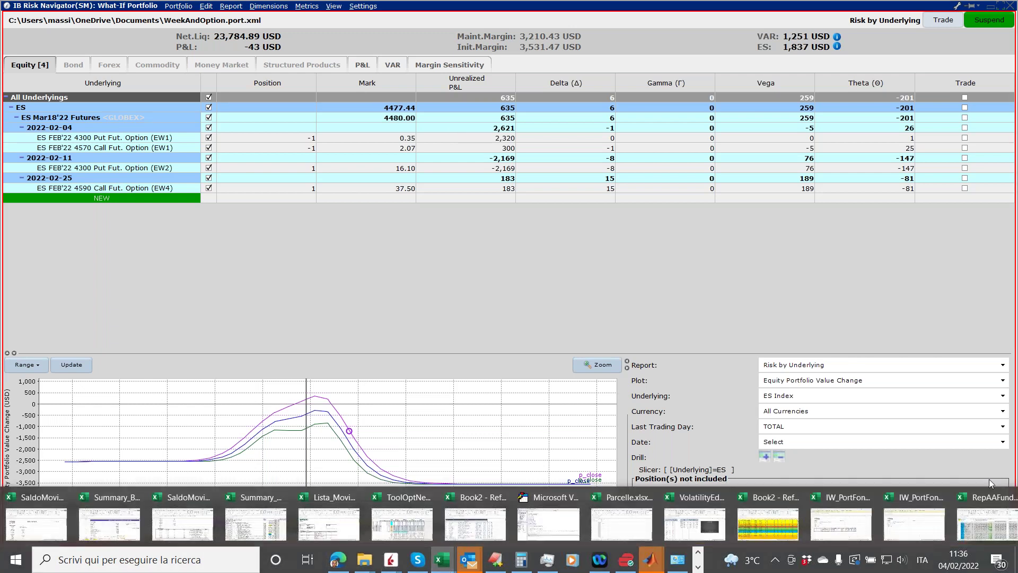
mouse_move(879, 523)
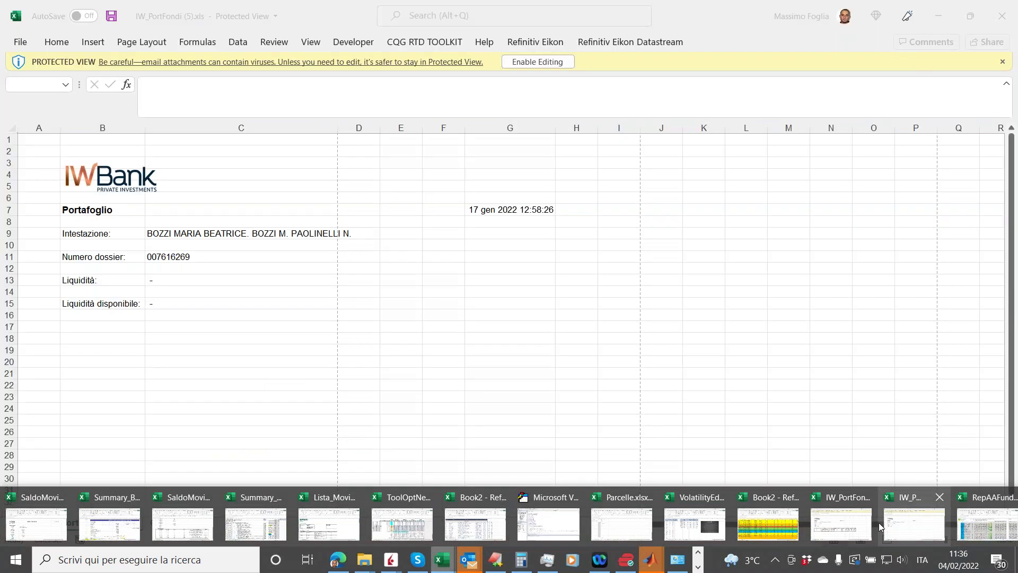
mouse_move(843, 529)
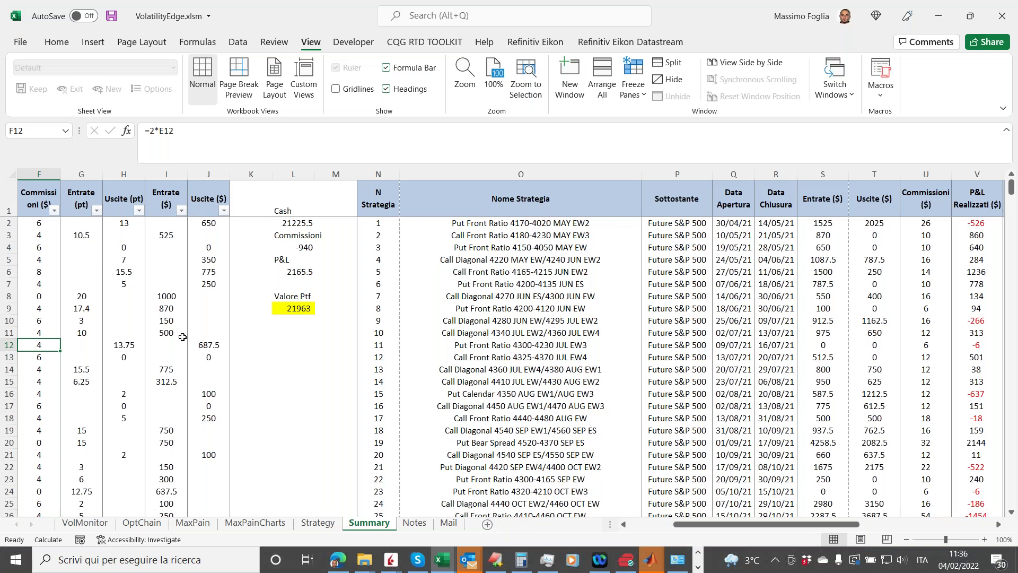
Step: Inspect the operations list's Data column from the first date to the last and return to cell A2
key(ctrl+Home)
key(ctrl+shift+Down)
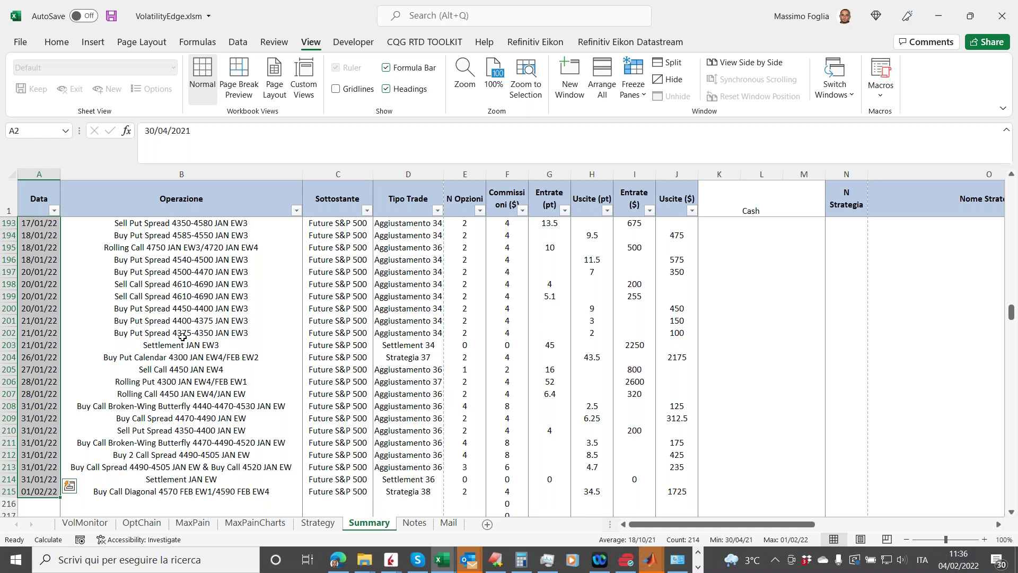
key(Up)
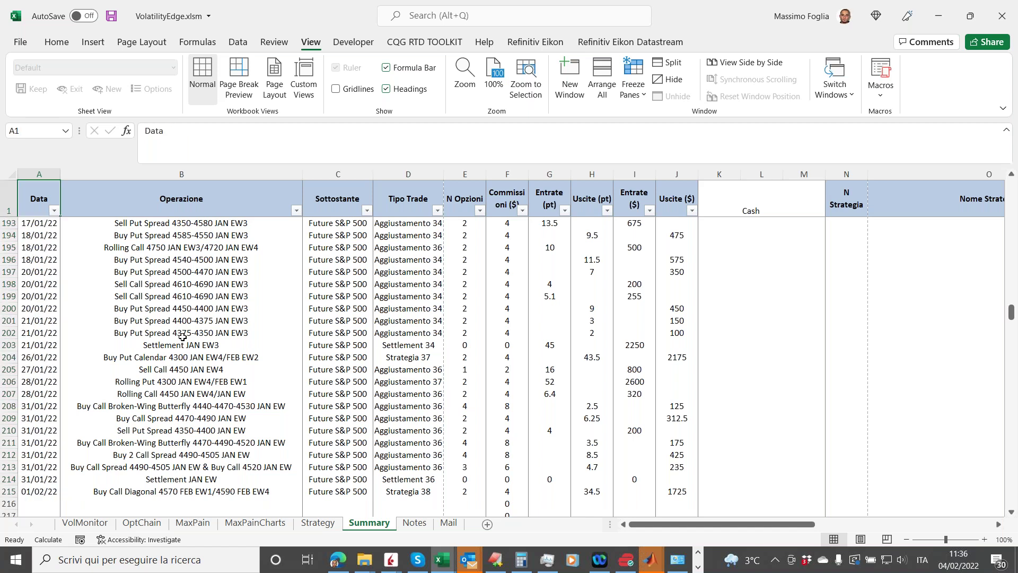
key(Down)
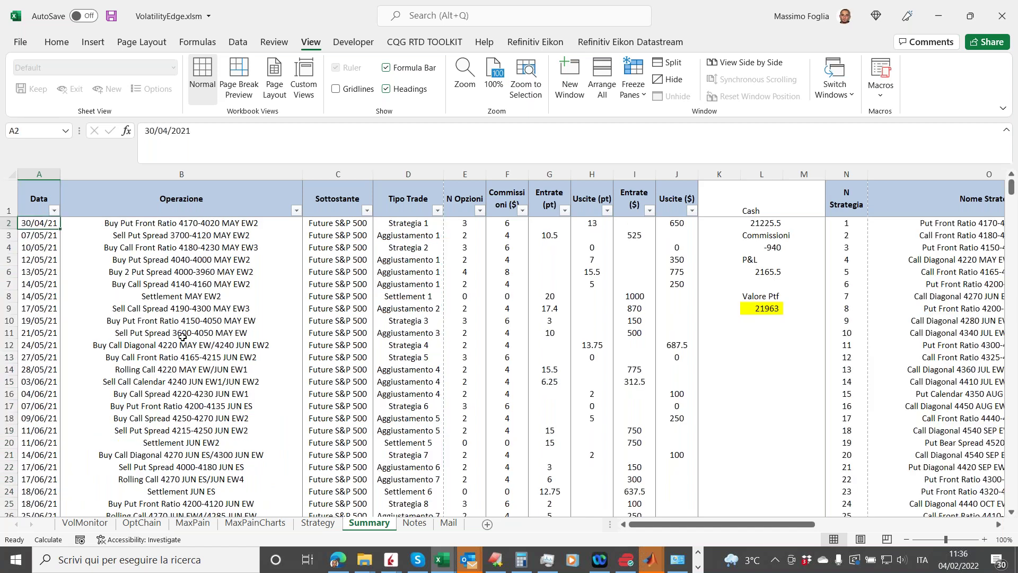
key(ctrl+shift+Down)
key(Up)
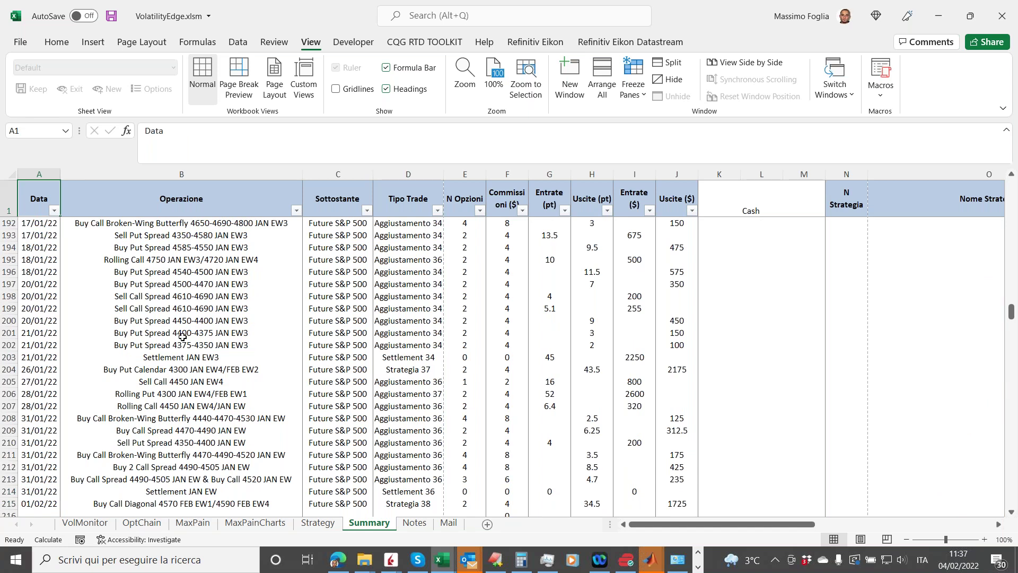
key(Down)
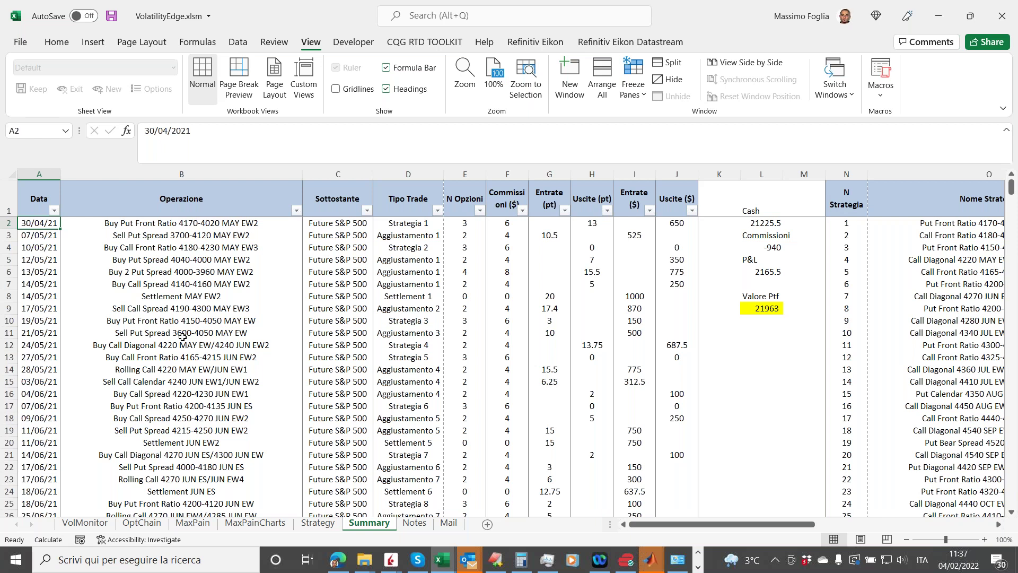
Step: Go through the first trades in the Operazione column down to B7, and jump to the column's last entry
key(Right)
key(Down)
key(Down)
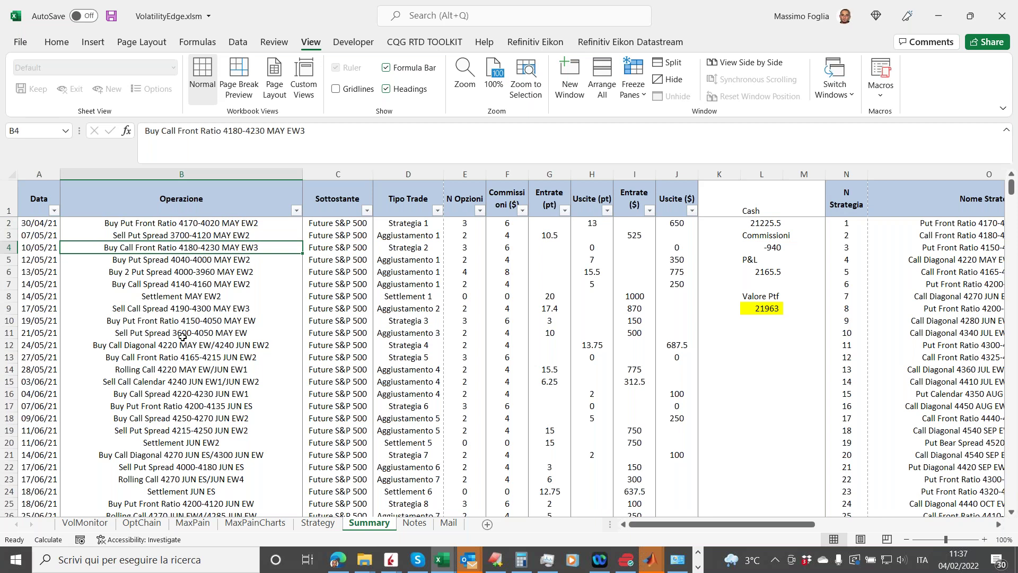
key(Down)
key(Down)
key(Down)
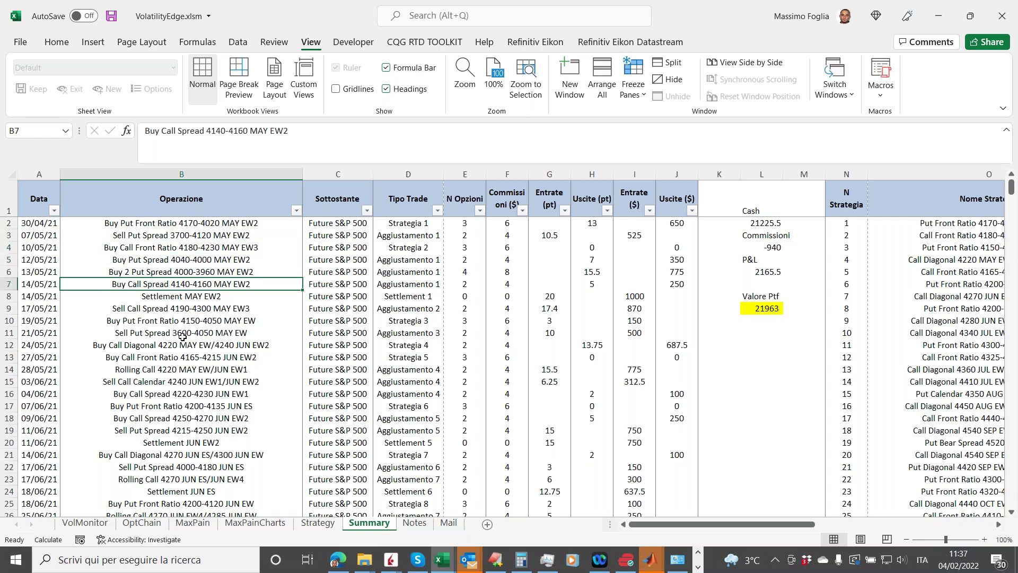
key(ctrl+Down)
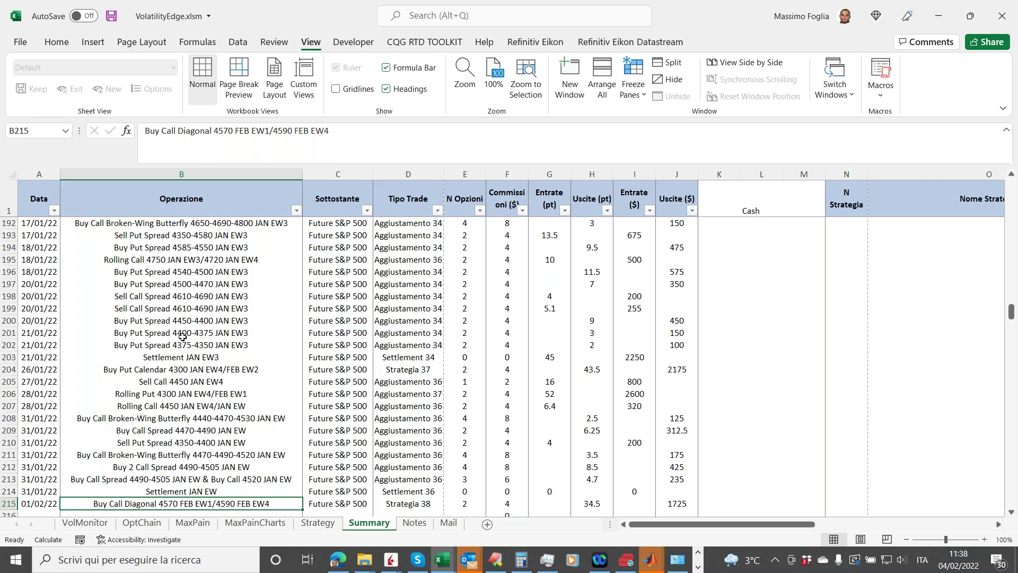
Step: Return to the first trade row and move across it to the strategy table's Data Apertura cell, Q2
key(Left)
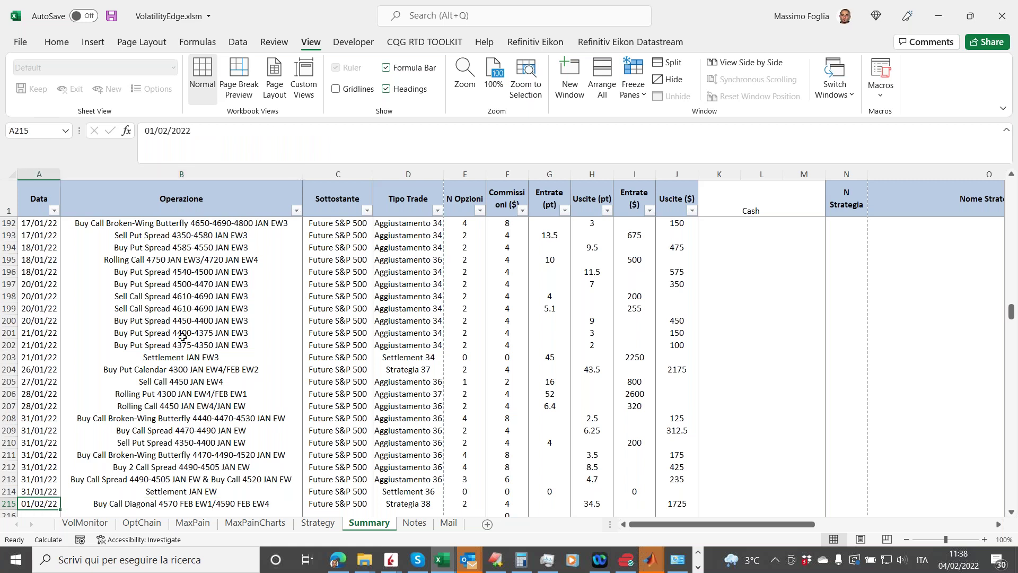
key(ctrl+Up)
key(Down)
key(Right)
key(Right)
key(Right)
key(Right)
key(Right)
key(Right)
key(Right)
key(Right)
key(Right)
key(Right)
key(Right)
key(Right)
key(Right)
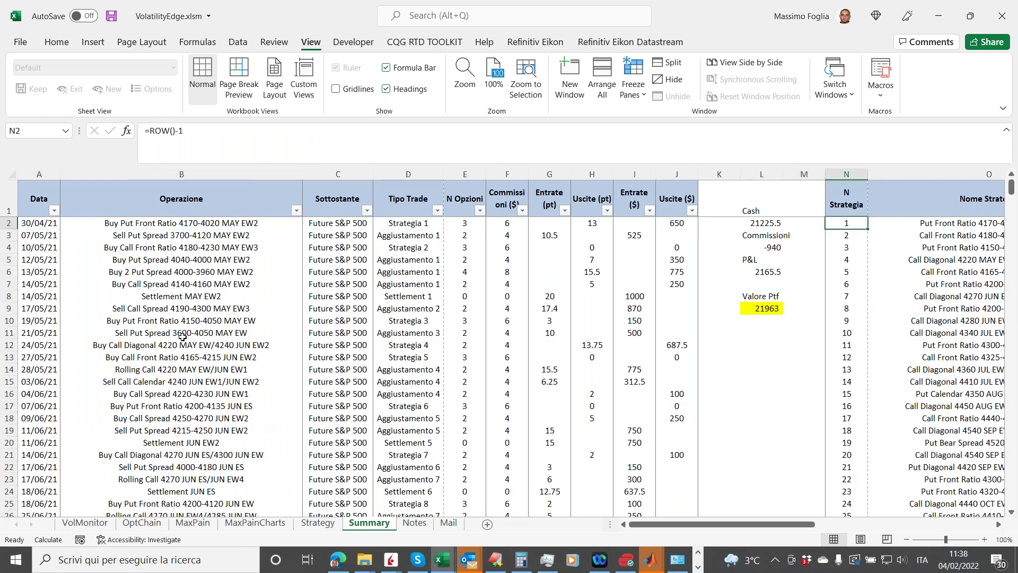
key(Right)
key(Right)
key(Right)
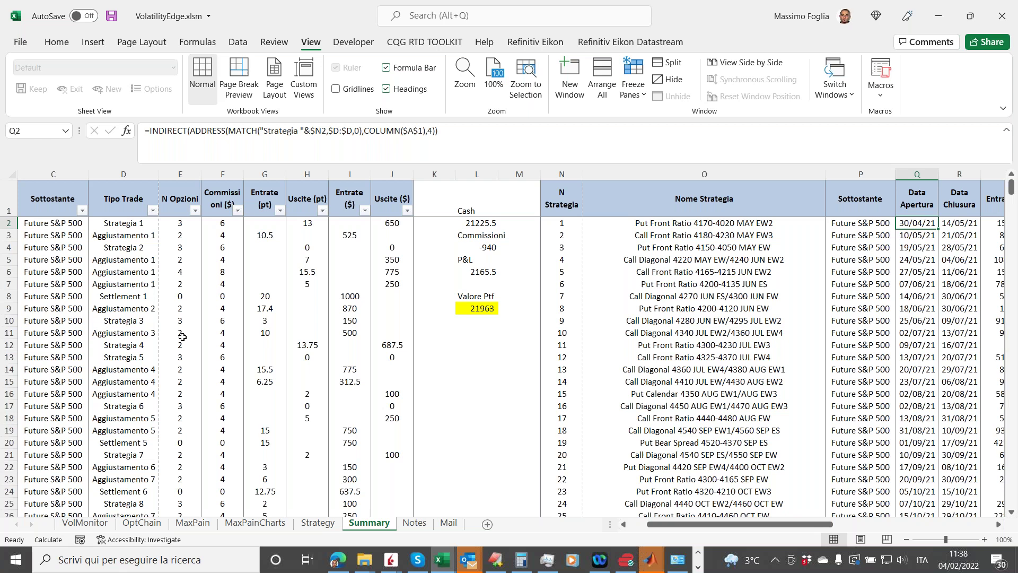
Step: Move back along row 2 to the first date in A2 and switch to the What-If Portfolio in IB Risk Navigator
key(Left)
key(Left)
key(Left)
key(Left)
key(Left)
key(Left)
key(Left)
key(Left)
key(Left)
key(Left)
key(Left)
key(Left)
key(Left)
key(Left)
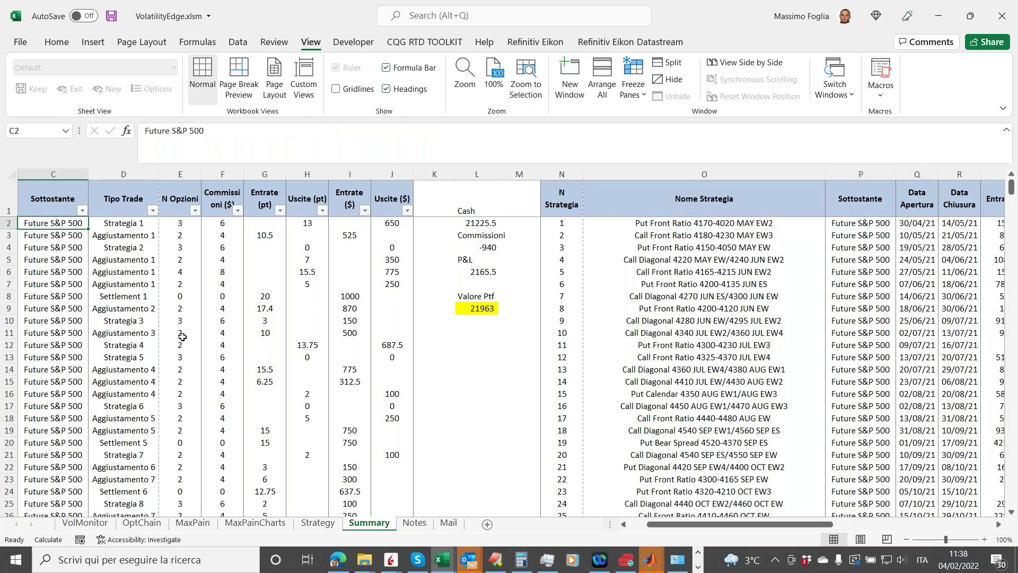
key(Left)
key(Left)
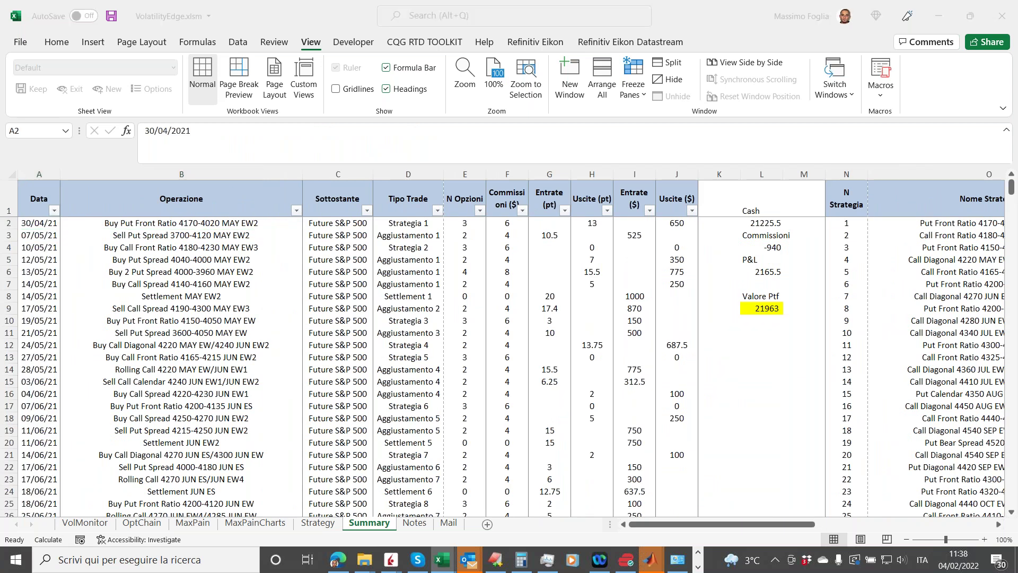
key(alt+Tab)
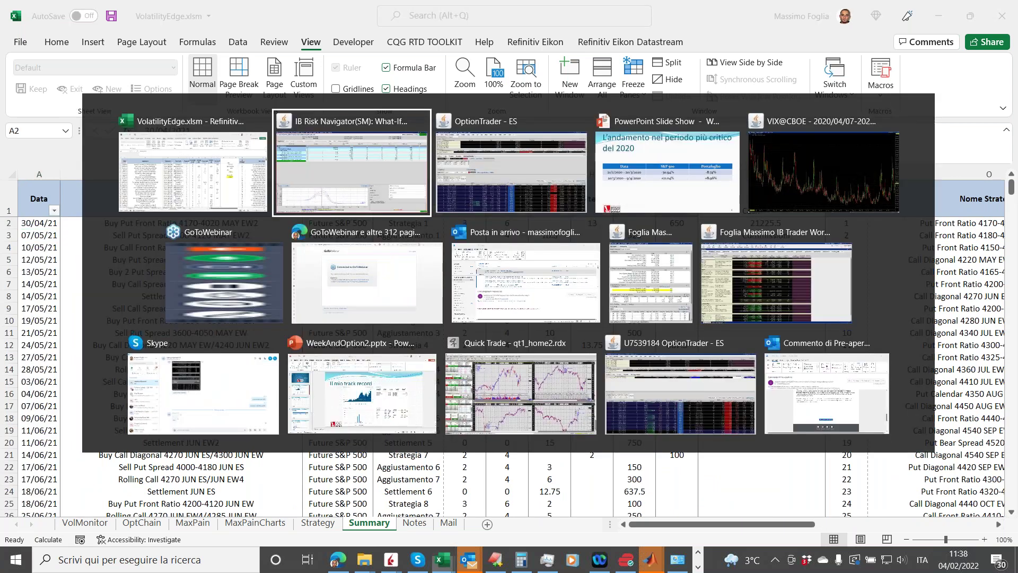